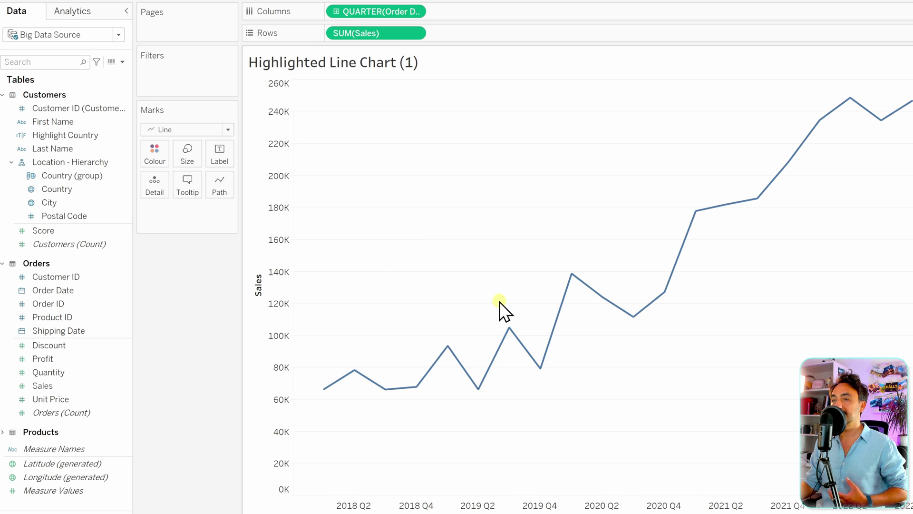
Colour the sales line by Country, giving separate France, Germany, Italy and USA lines
{"action": "left_click", "coordinate": [61, 188]}
{"action": "left_click_drag", "start_coordinate": [62, 190], "coordinate": [159, 161]}
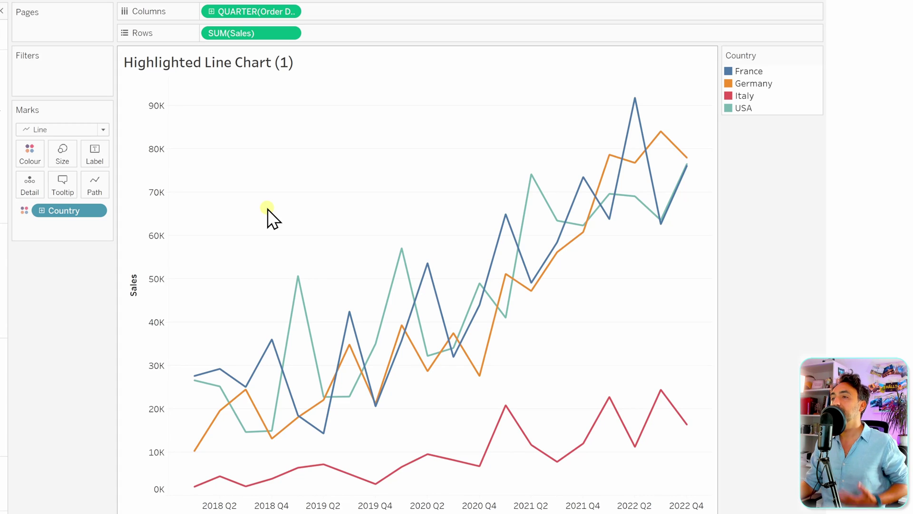
Add a Highlight Country highlighter for the Country field and highlight Germany's line
{"action": "right_click", "coordinate": [70, 210]}
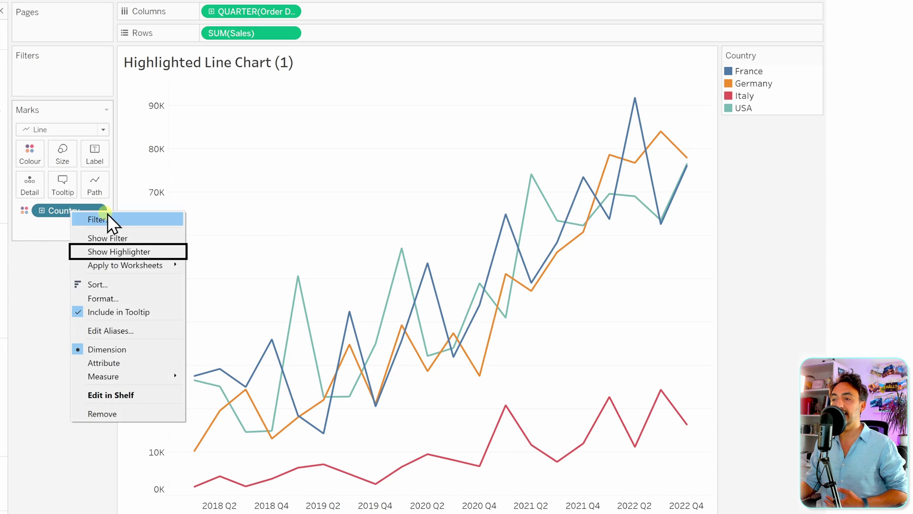
{"action": "left_click", "coordinate": [152, 252]}
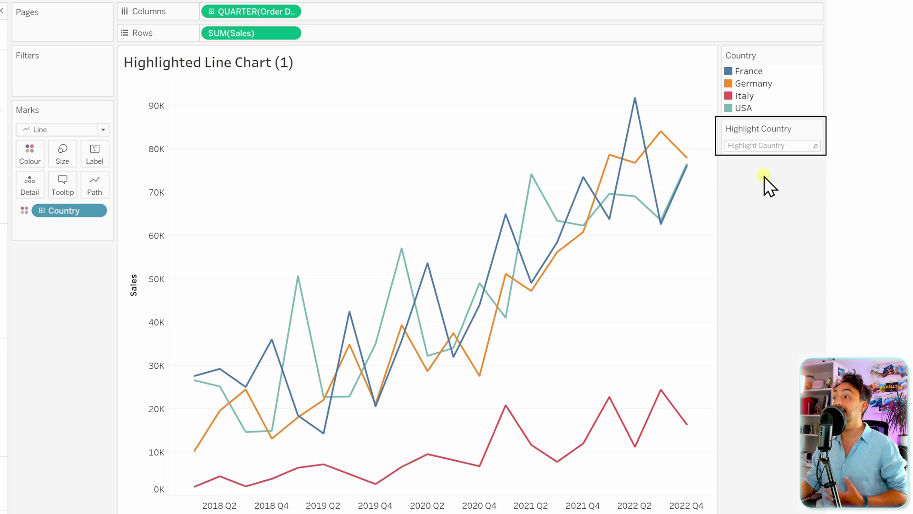
{"action": "left_click", "coordinate": [770, 145]}
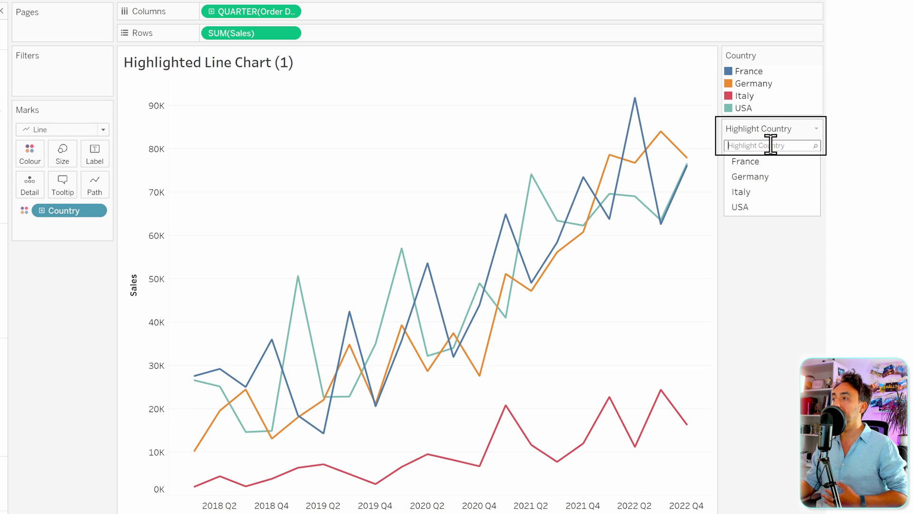
{"action": "left_click", "coordinate": [766, 179]}
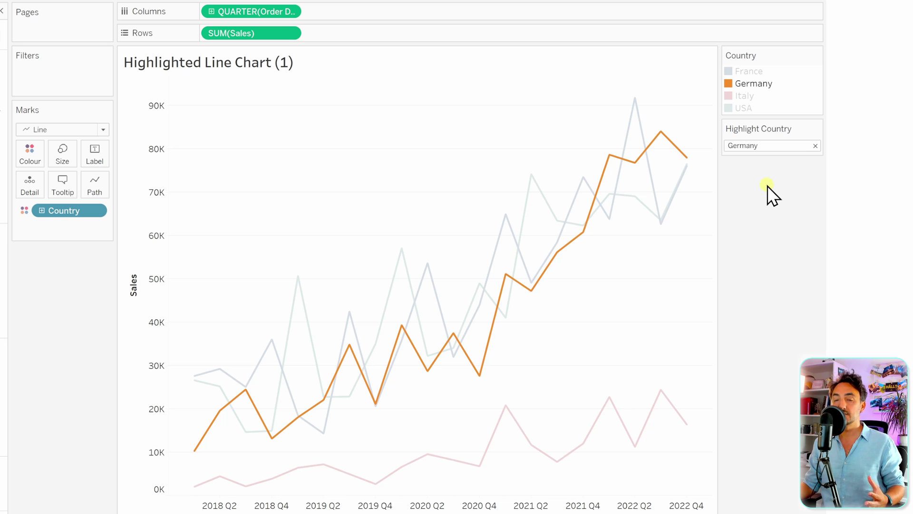
Clear the Germany highlight and highlight France's line instead
{"action": "left_click", "coordinate": [766, 144]}
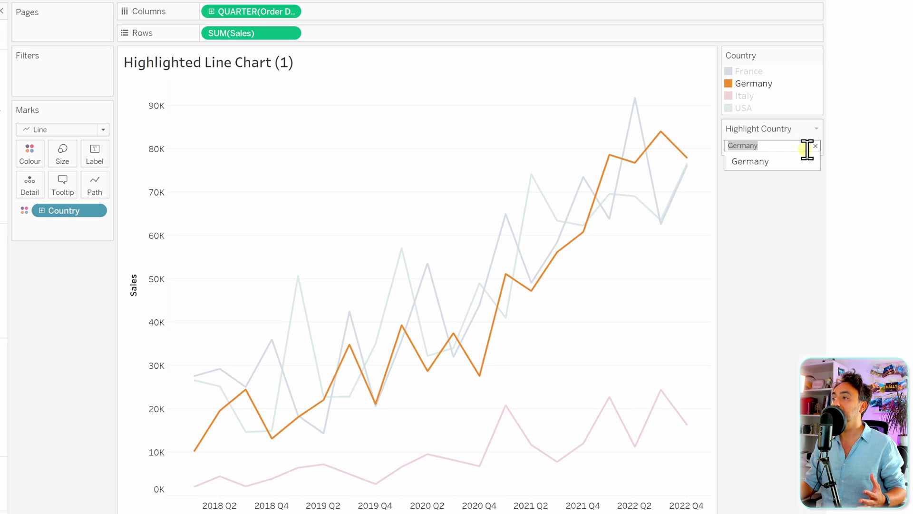
{"action": "left_click", "coordinate": [815, 146]}
{"action": "left_click", "coordinate": [773, 146]}
{"action": "left_click", "coordinate": [763, 161]}
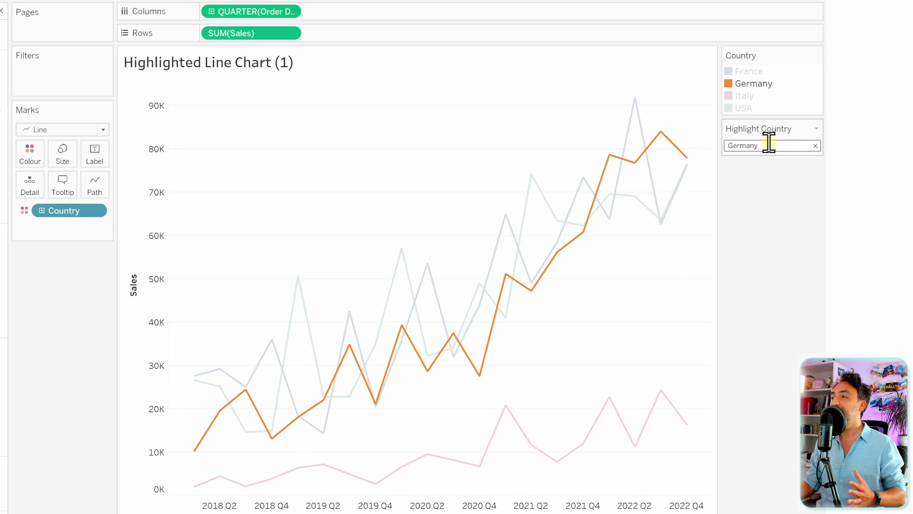
{"action": "left_click", "coordinate": [770, 148]}
{"action": "left_click", "coordinate": [815, 146]}
{"action": "left_click", "coordinate": [771, 148]}
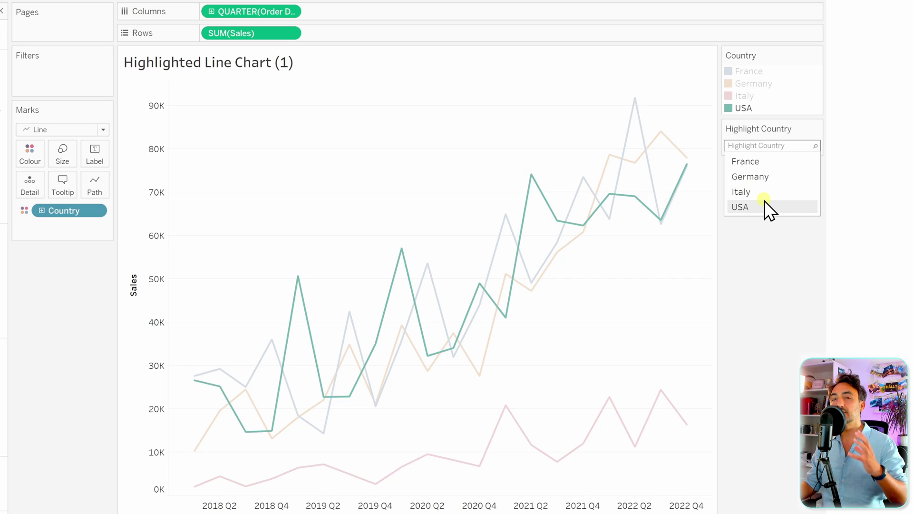
{"action": "left_click", "coordinate": [763, 161]}
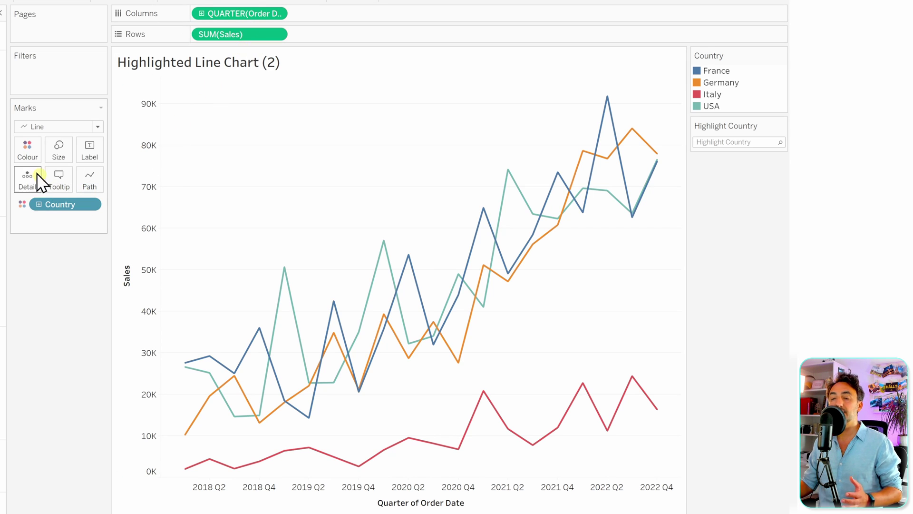
Hide the Highlight Country card, leaving only the Country colour legend
{"action": "left_click", "coordinate": [781, 126]}
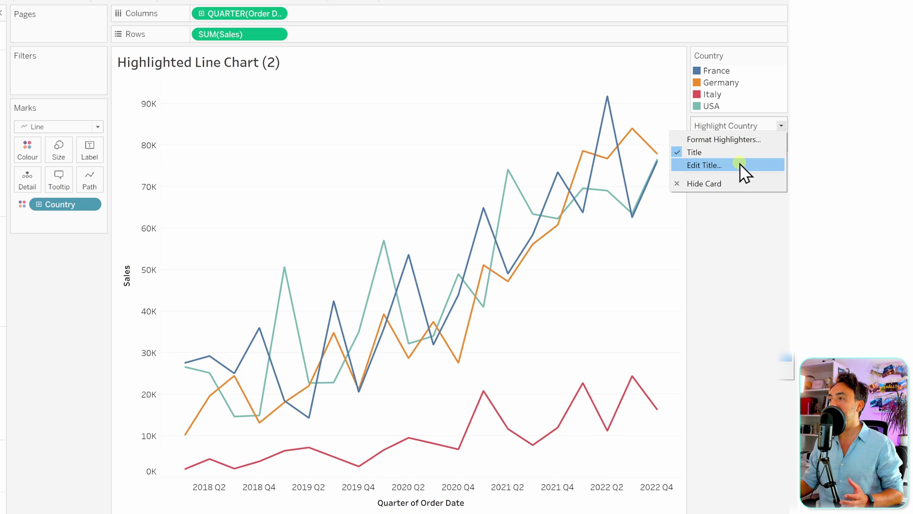
{"action": "left_click", "coordinate": [735, 186]}
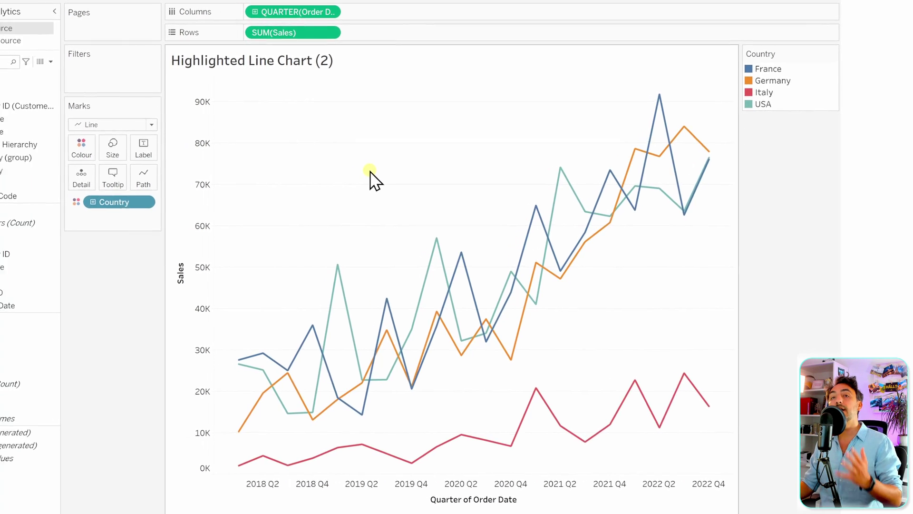
{"action": "left_click", "coordinate": [122, 441]}
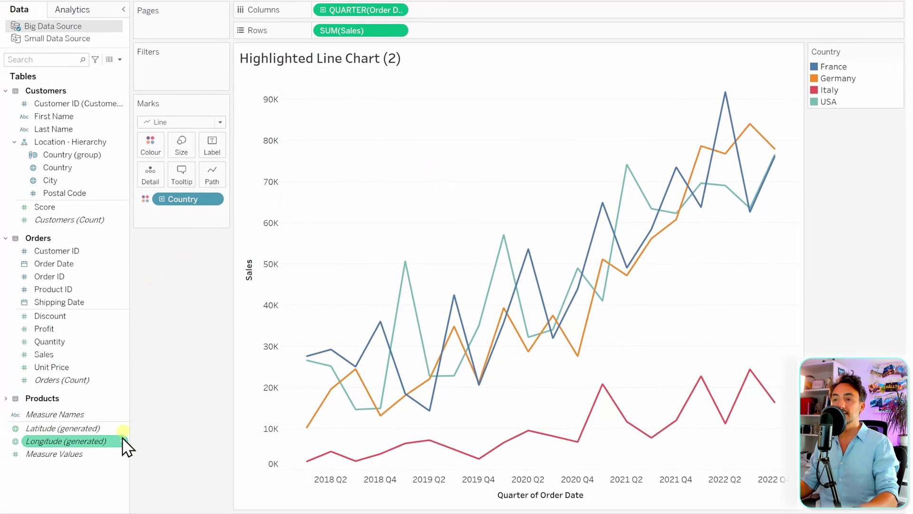
Create a String parameter named 'Select Country' with a List of allowable values
{"action": "right_click", "coordinate": [69, 480]}
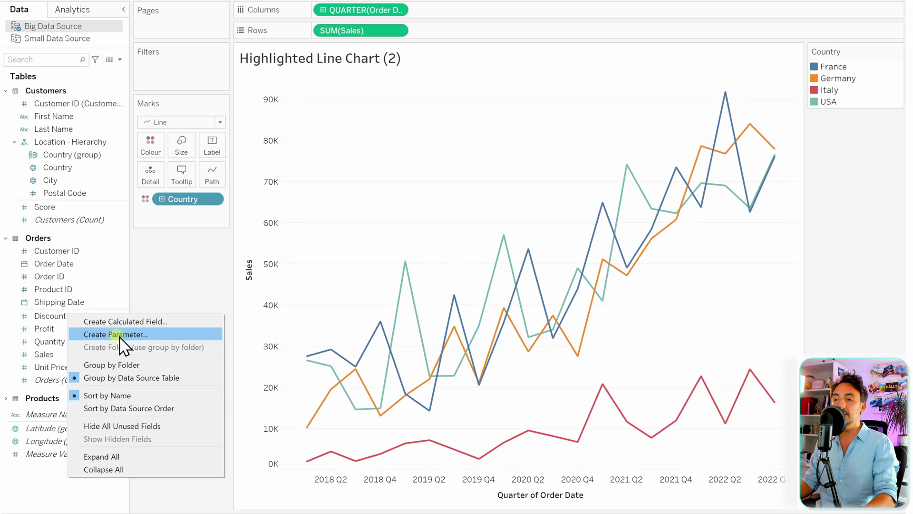
{"action": "left_click", "coordinate": [136, 334]}
{"action": "key", "text": "ctrl+a"}
{"action": "type", "text": "Select Country"}
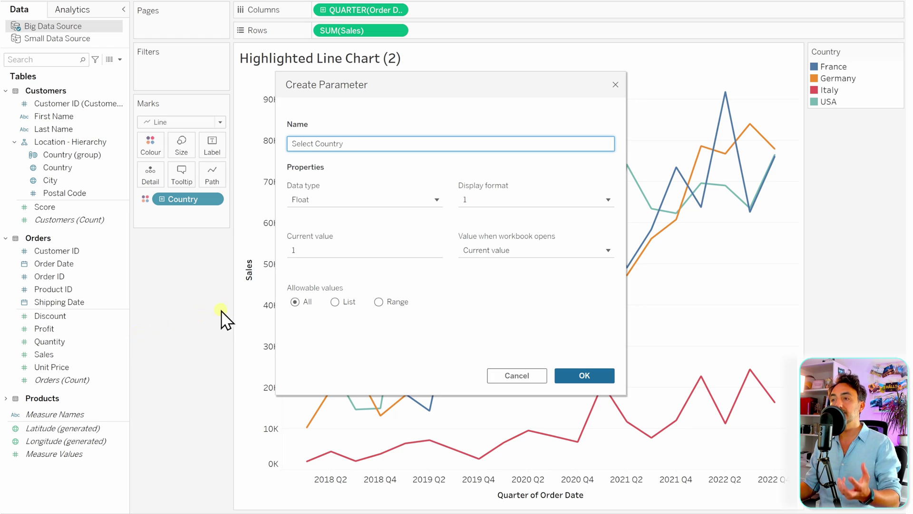
{"action": "left_click", "coordinate": [314, 199]}
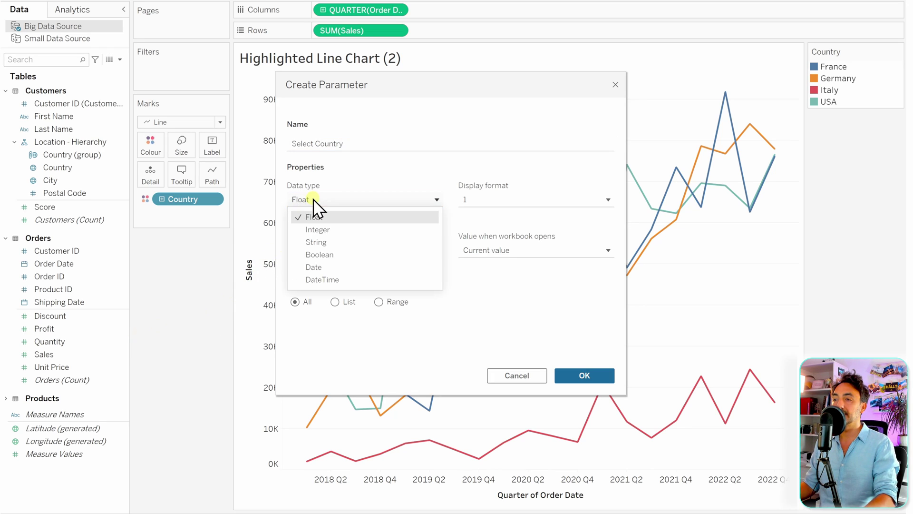
{"action": "left_click", "coordinate": [339, 242]}
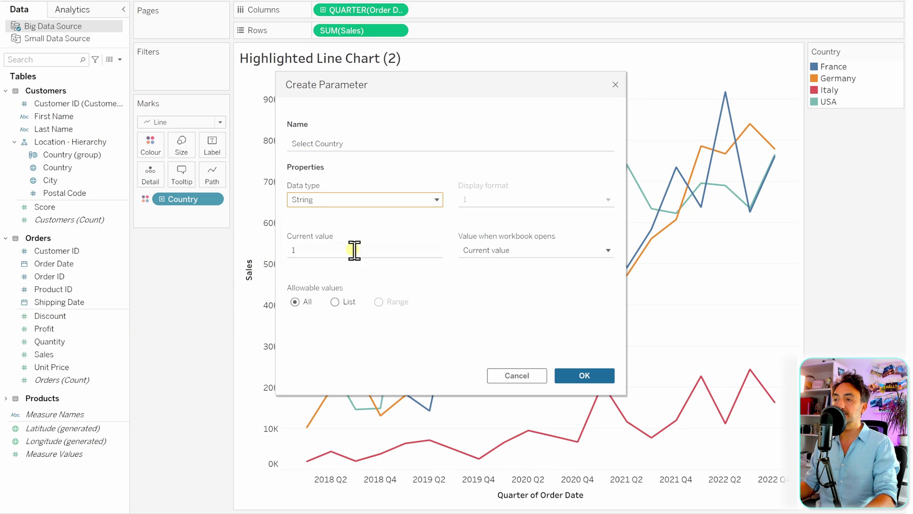
{"action": "left_click", "coordinate": [335, 302]}
Add France, Germany, Italy and USA as its allowed values and confirm
{"action": "left_click", "coordinate": [316, 343]}
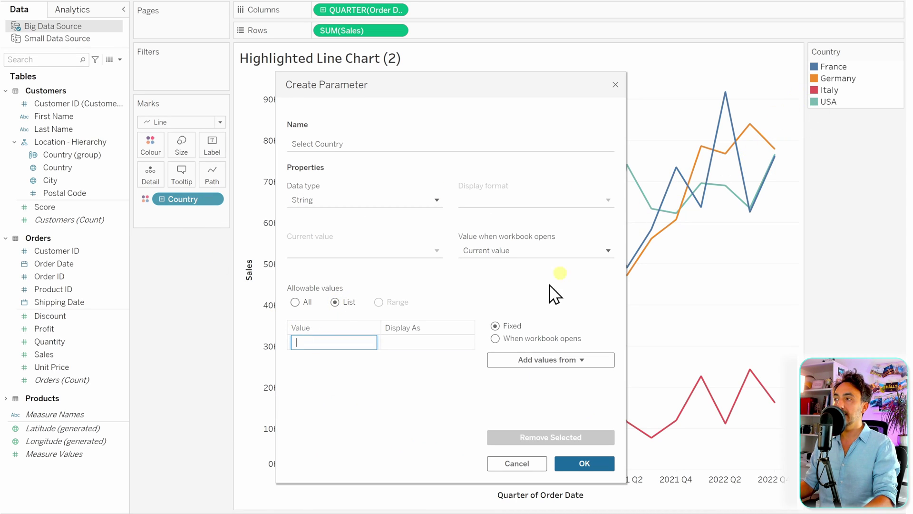
{"action": "key", "text": "Return"}
{"action": "left_click", "coordinate": [324, 356]}
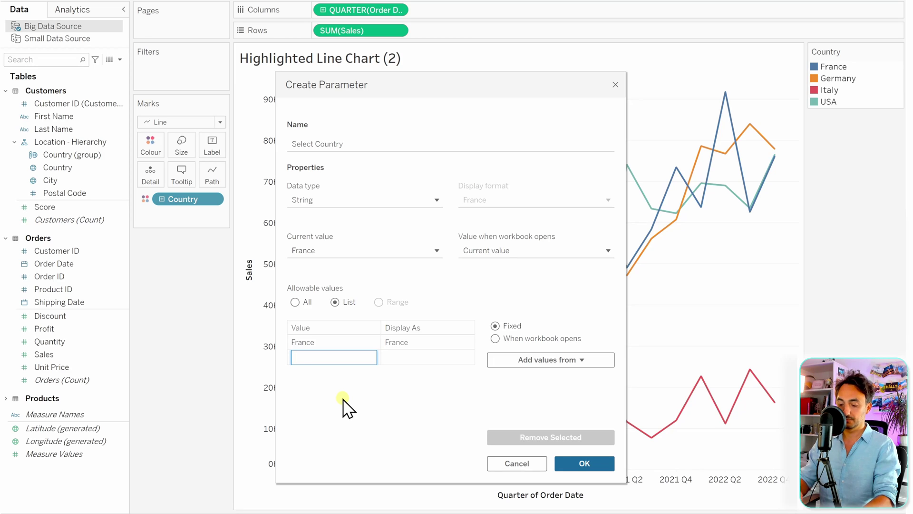
{"action": "key", "text": "Return"}
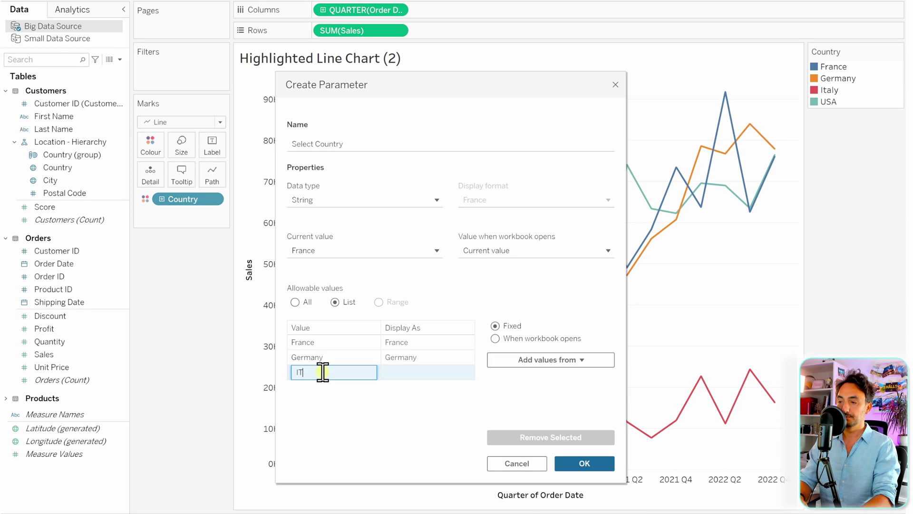
{"action": "type", "text": "Italy"}
{"action": "key", "text": "Return"}
{"action": "type", "text": "USA"}
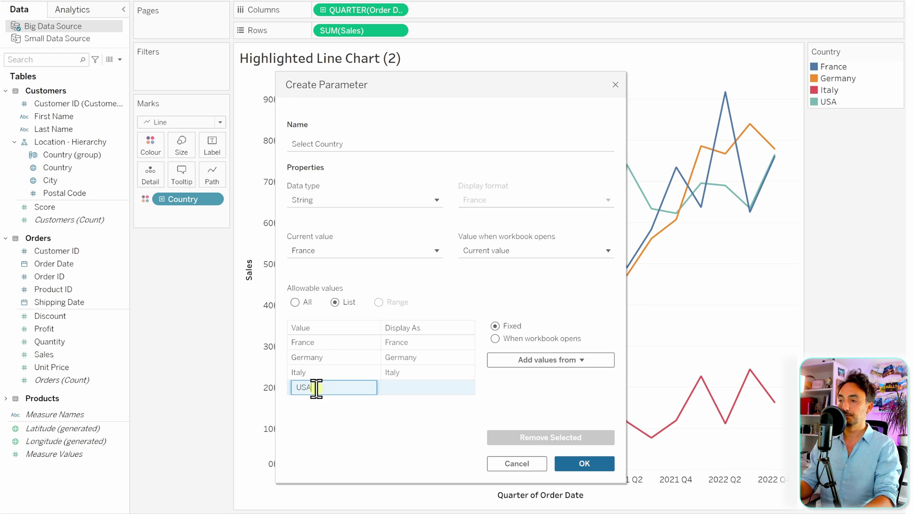
{"action": "key", "text": "Return"}
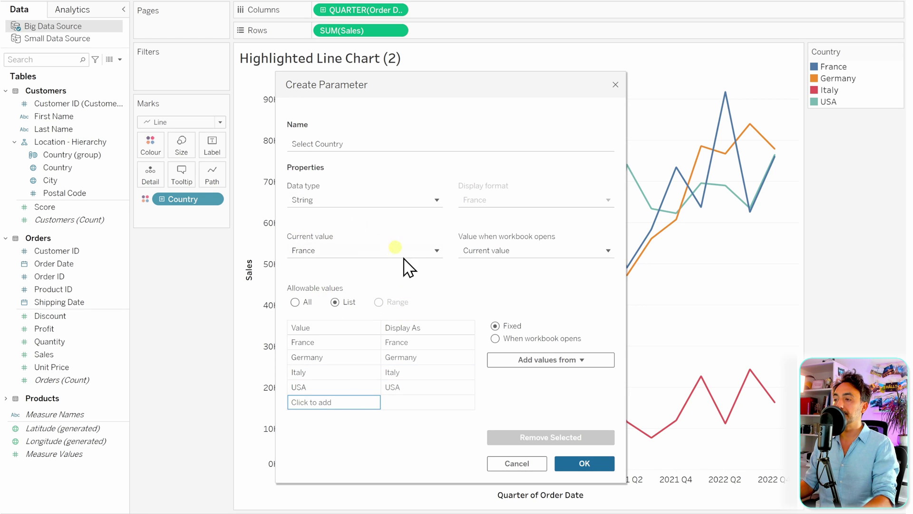
{"action": "left_click", "coordinate": [569, 464]}
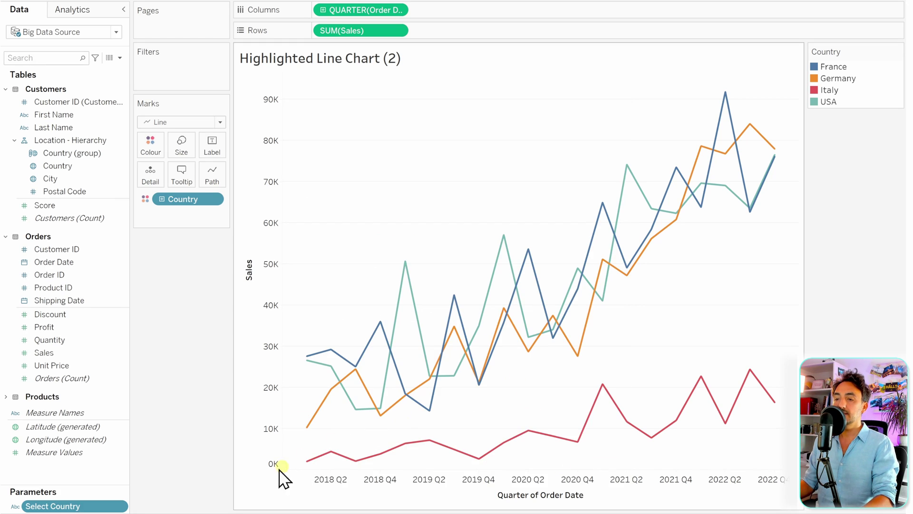
Show the Select Country control, try Germany and Italy, then set it back to France
{"action": "right_click", "coordinate": [78, 506]}
{"action": "left_click", "coordinate": [142, 302]}
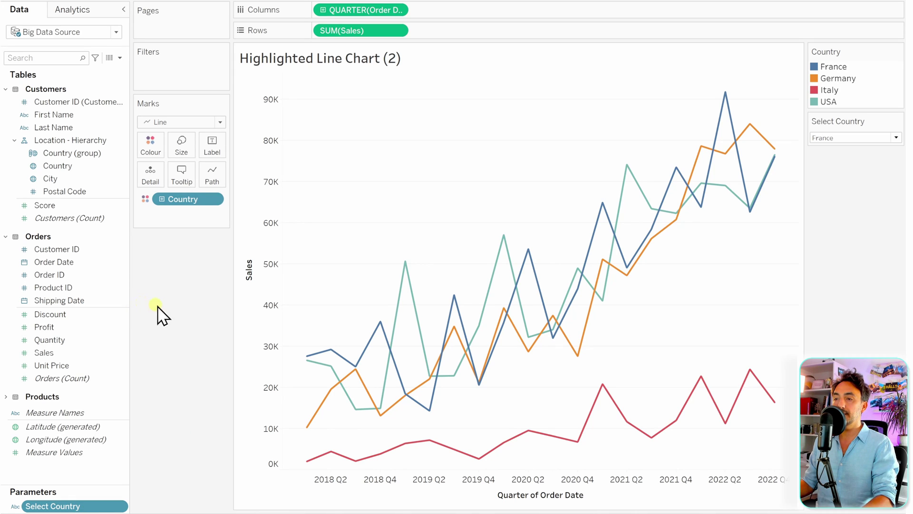
{"action": "left_click", "coordinate": [830, 138]}
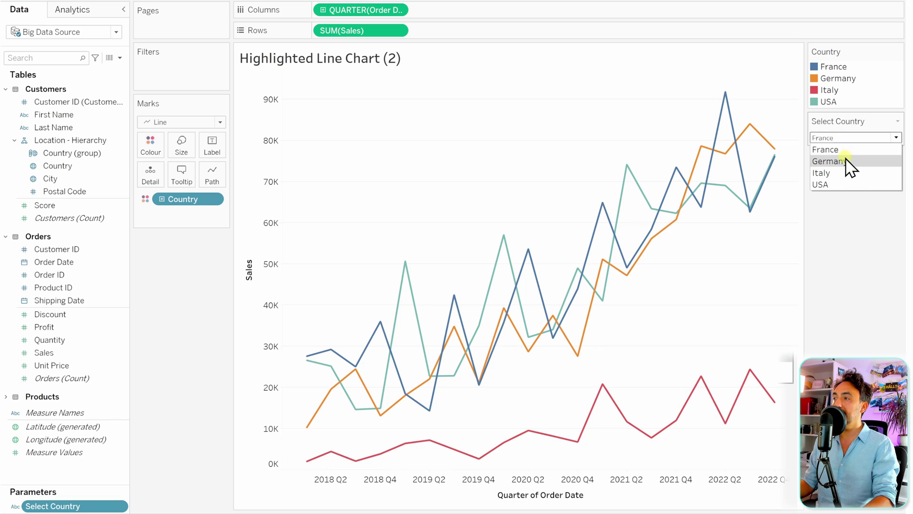
{"action": "left_click", "coordinate": [842, 161]}
{"action": "left_click", "coordinate": [838, 139]}
{"action": "left_click", "coordinate": [843, 172]}
{"action": "left_click", "coordinate": [837, 139]}
{"action": "left_click", "coordinate": [837, 150]}
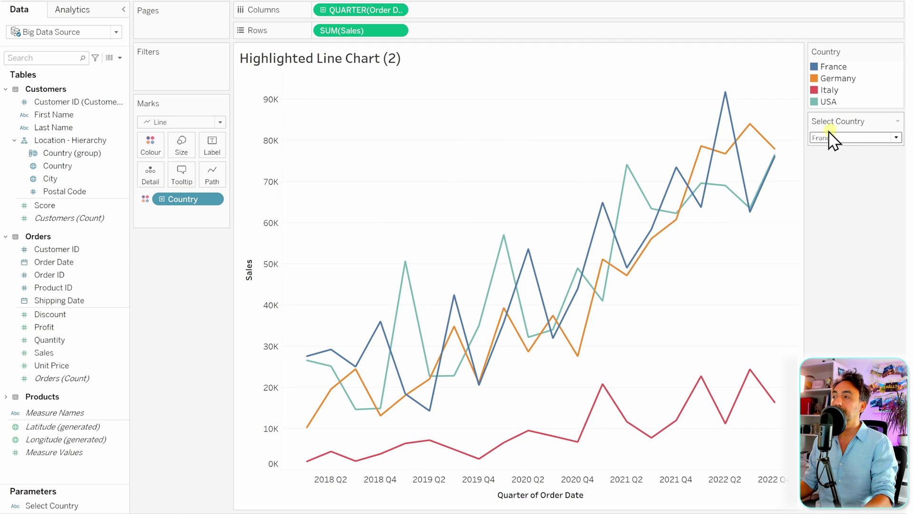
Create a calculated field 'Highlighted Country' with the formula [Country] = [Select Country]
{"action": "right_click", "coordinate": [101, 471]}
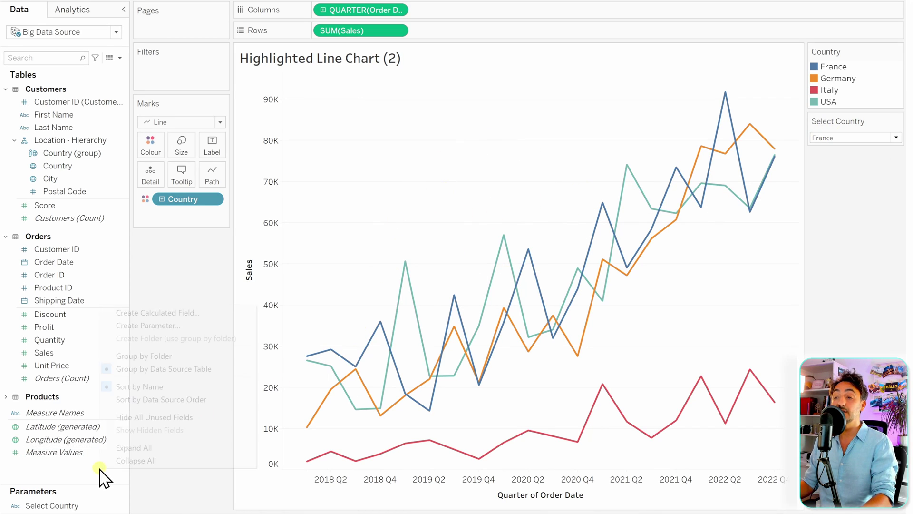
{"action": "left_click", "coordinate": [137, 313]}
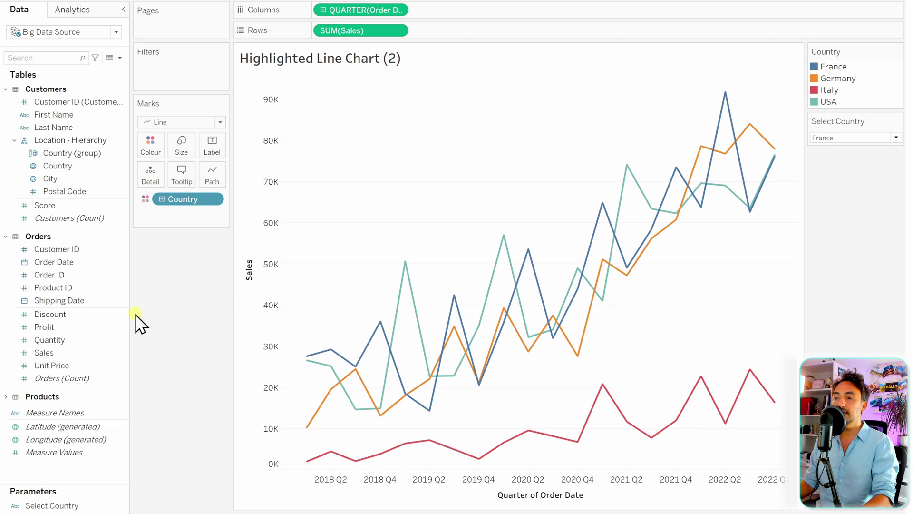
{"action": "type", "text": "Hig"}
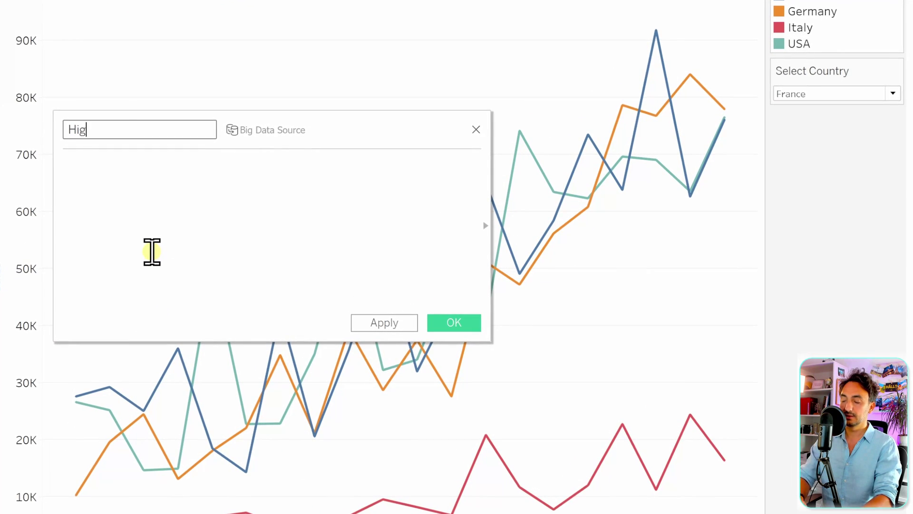
{"action": "type", "text": "hlighte"}
{"action": "key", "text": "BackSpace"}
{"action": "key", "text": "BackSpace"}
{"action": "type", "text": "ghted Country"}
{"action": "left_click", "coordinate": [151, 251]}
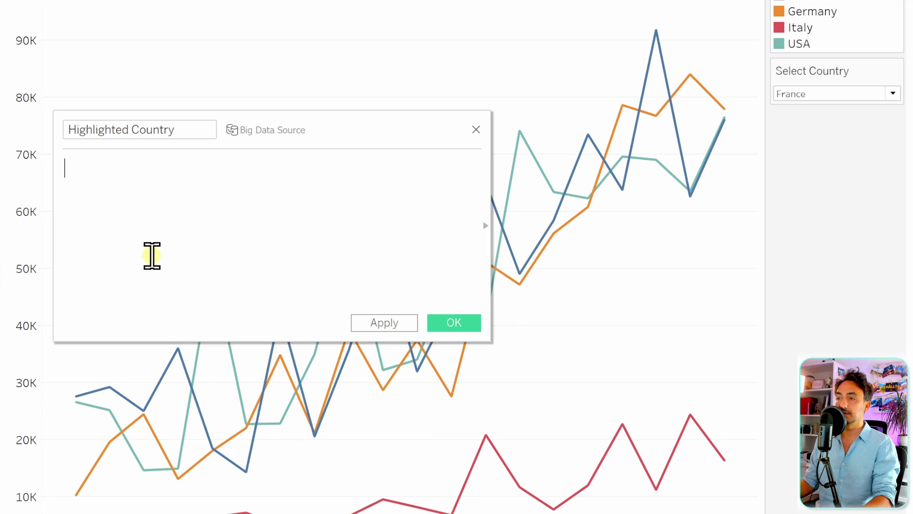
{"action": "type", "text": "Countr"}
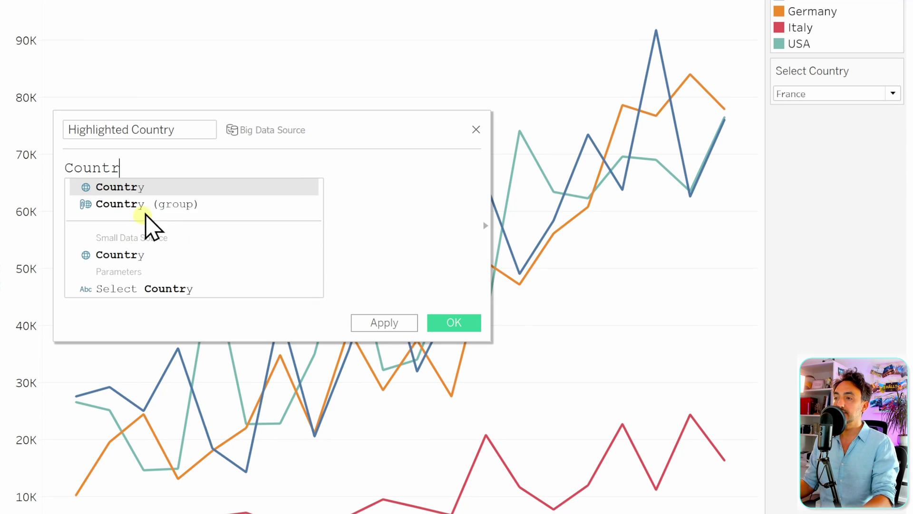
{"action": "key", "text": "Return"}
{"action": "type", "text": "= sele"}
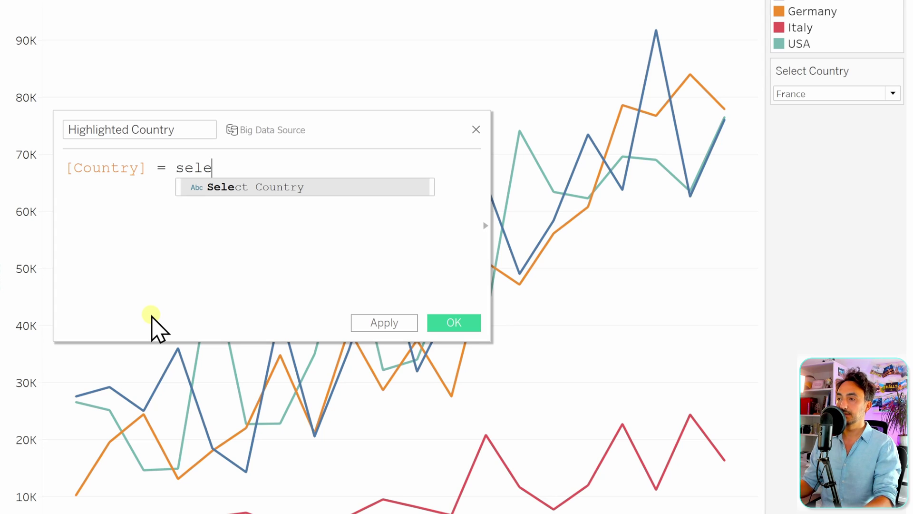
{"action": "type", "text": "c"}
{"action": "left_click", "coordinate": [238, 188]}
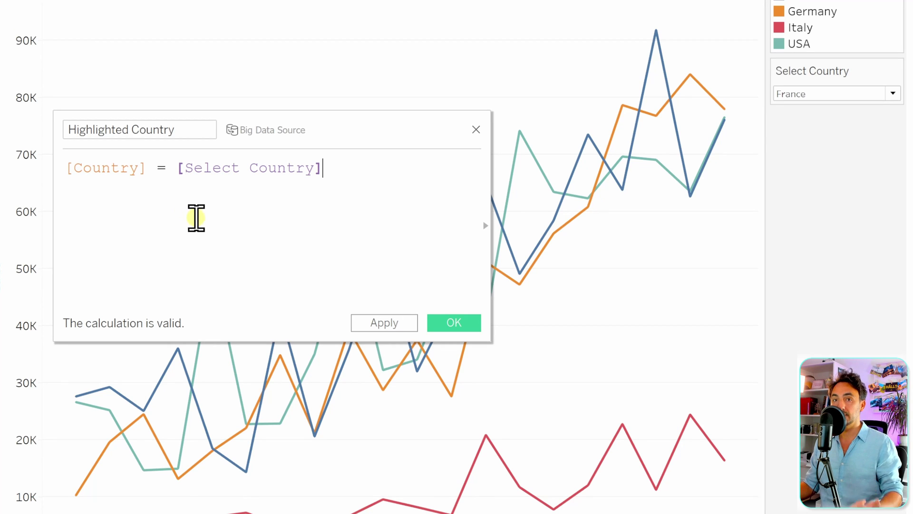
{"action": "left_click", "coordinate": [454, 323]}
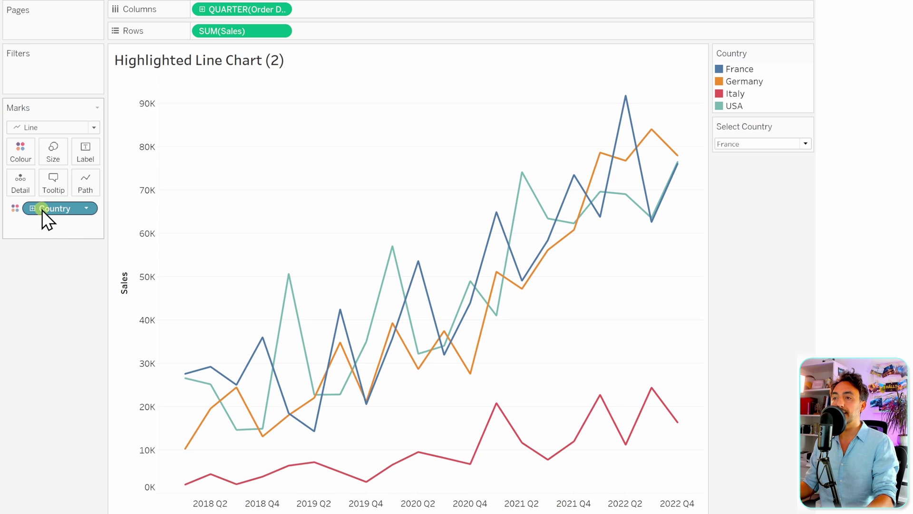
Move Country to Detail and colour the lines by Highlighted Country instead
{"action": "left_click_drag", "start_coordinate": [47, 210], "coordinate": [22, 187]}
{"action": "left_click", "coordinate": [126, 280]}
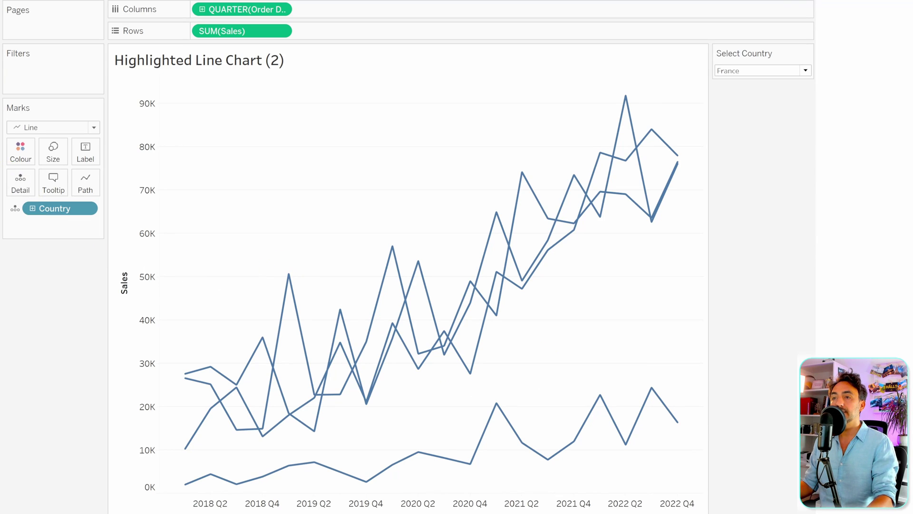
{"action": "left_click", "coordinate": [44, 136]}
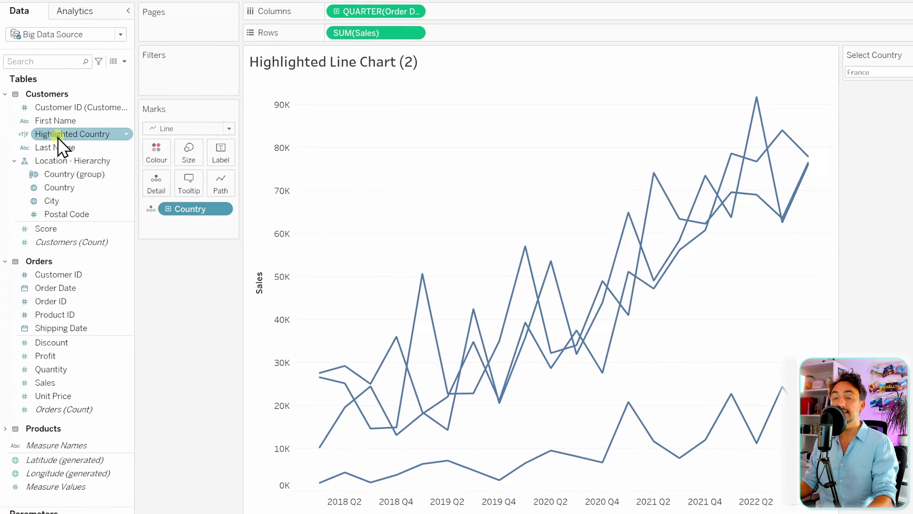
{"action": "left_click_drag", "start_coordinate": [52, 137], "coordinate": [157, 156]}
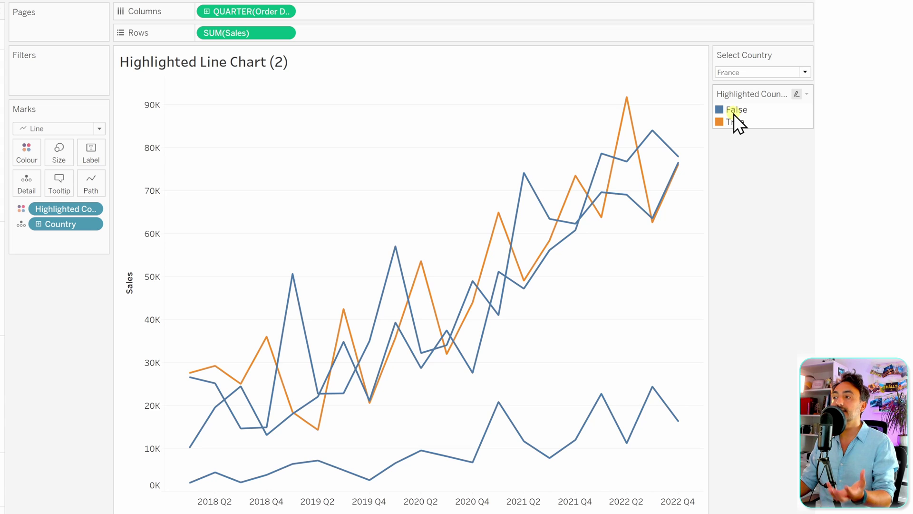
Set the Highlighted Country colours to grey for False and blue for True
{"action": "left_click", "coordinate": [37, 163]}
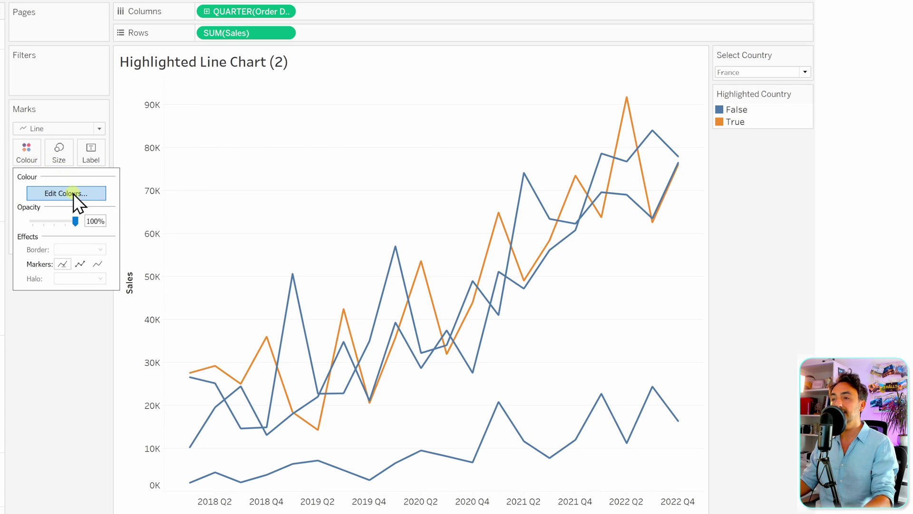
{"action": "left_click", "coordinate": [61, 194]}
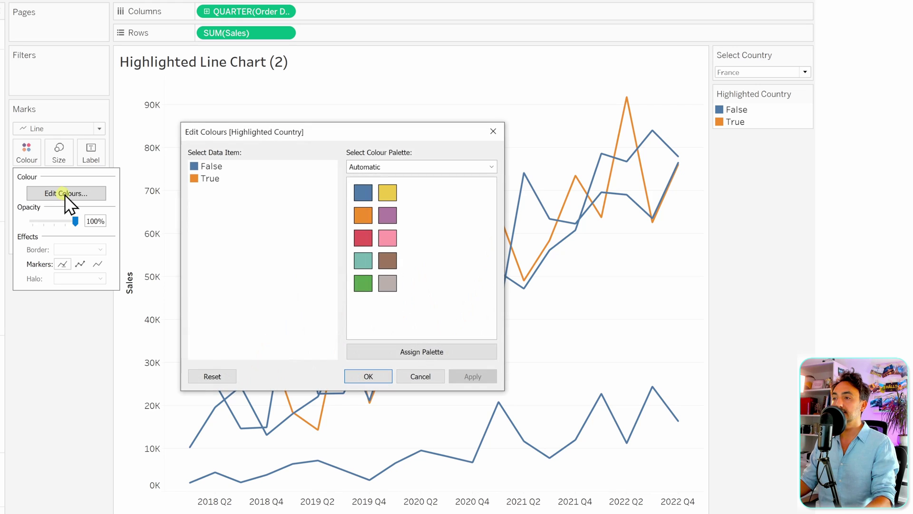
{"action": "left_click", "coordinate": [388, 283]}
{"action": "left_click", "coordinate": [360, 195]}
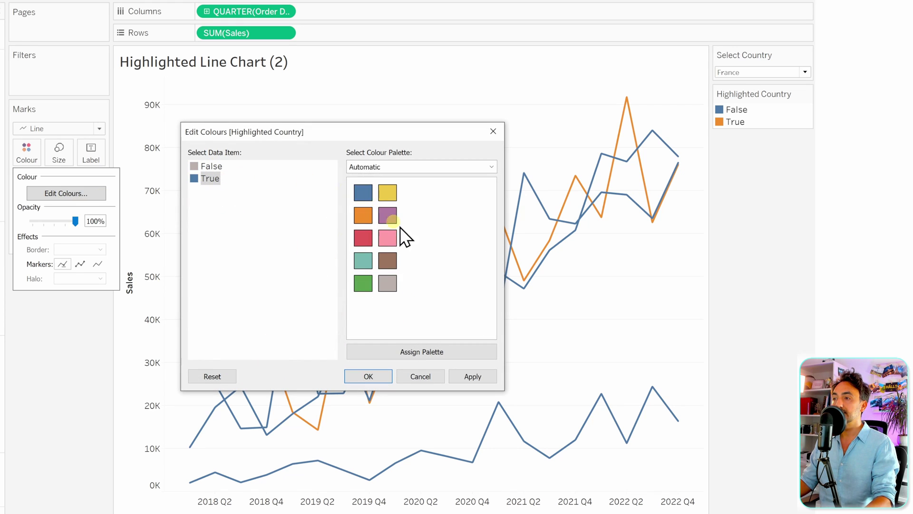
{"action": "left_click", "coordinate": [374, 377]}
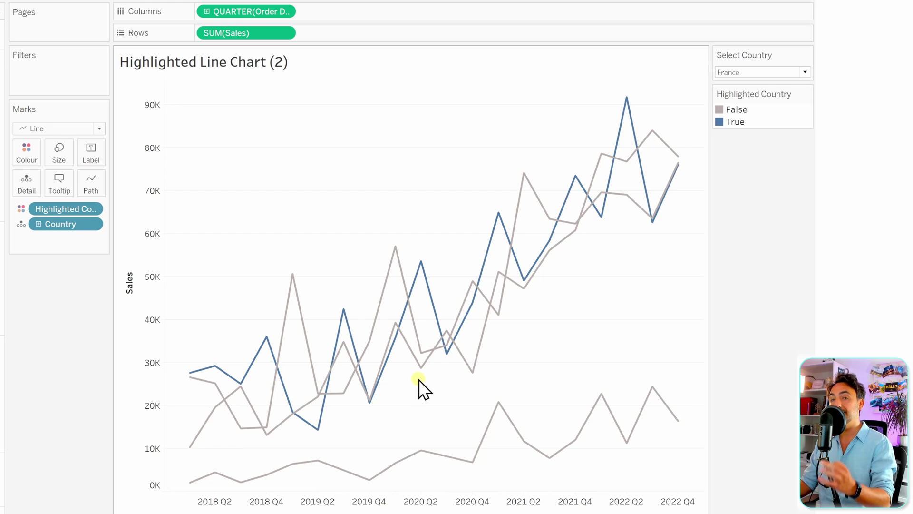
{"action": "mouse_move", "coordinate": [435, 350]}
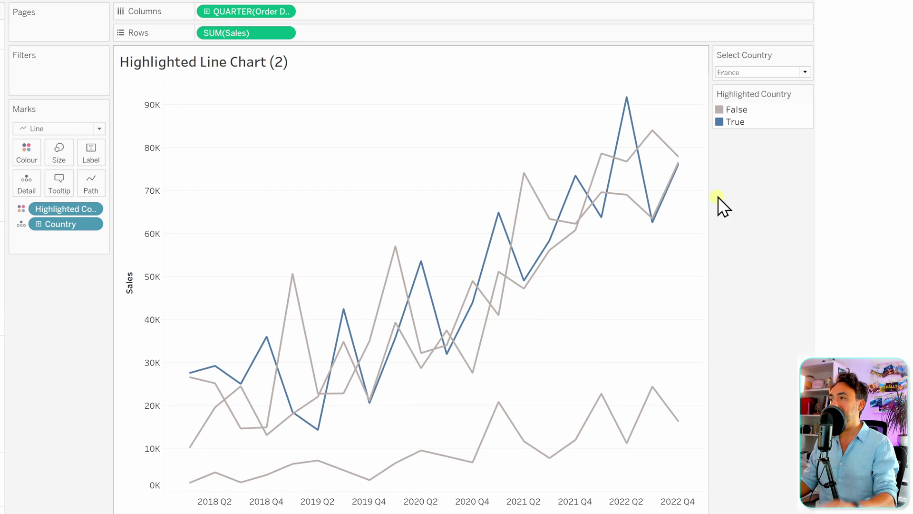
Switch Select Country to Germany, then Italy, finishing on USA
{"action": "left_click", "coordinate": [744, 73]}
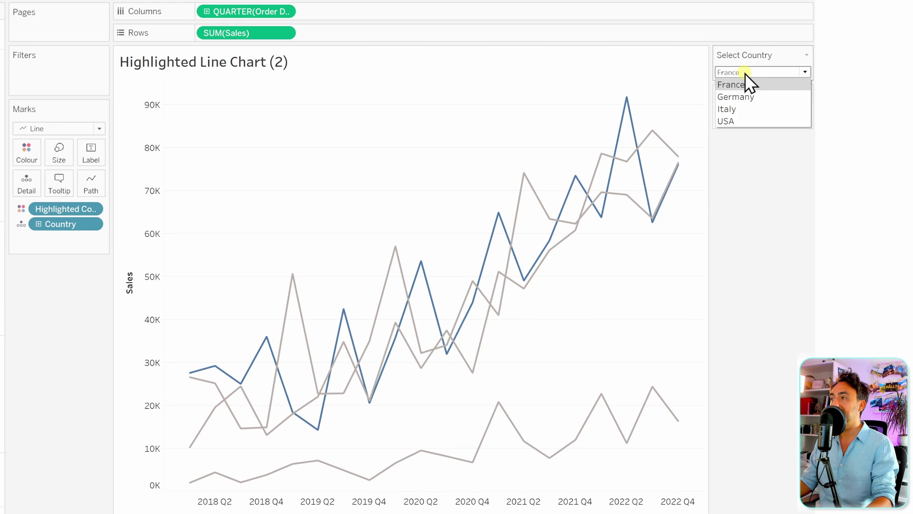
{"action": "left_click", "coordinate": [760, 96]}
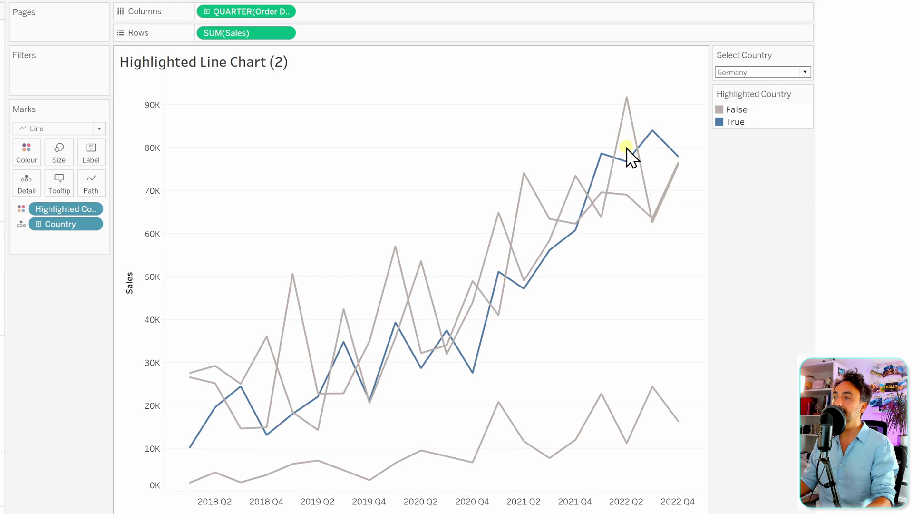
{"action": "left_click", "coordinate": [741, 73]}
{"action": "left_click", "coordinate": [746, 110]}
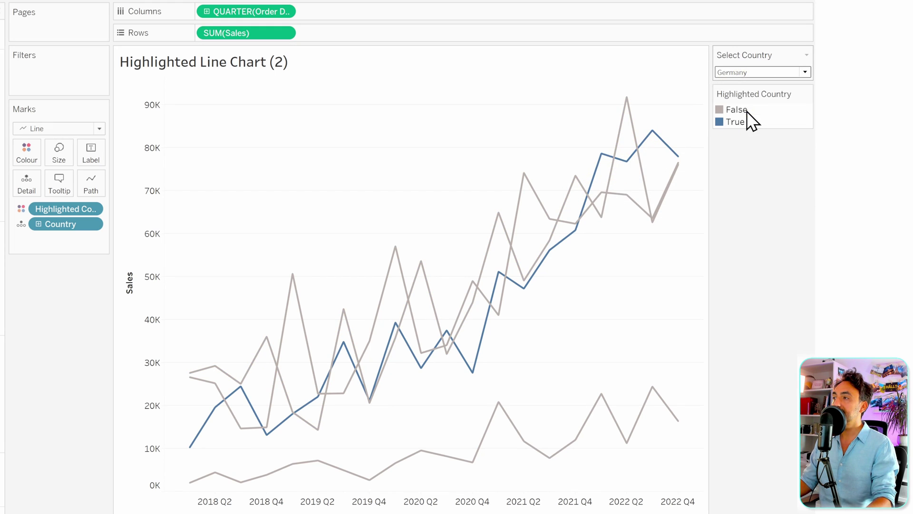
{"action": "left_click", "coordinate": [745, 72]}
{"action": "left_click", "coordinate": [733, 121]}
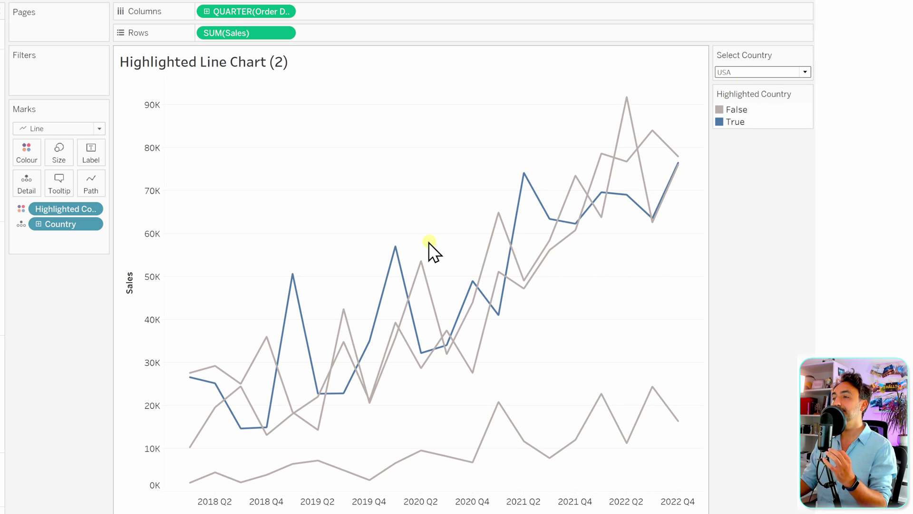
{"action": "mouse_move", "coordinate": [387, 305]}
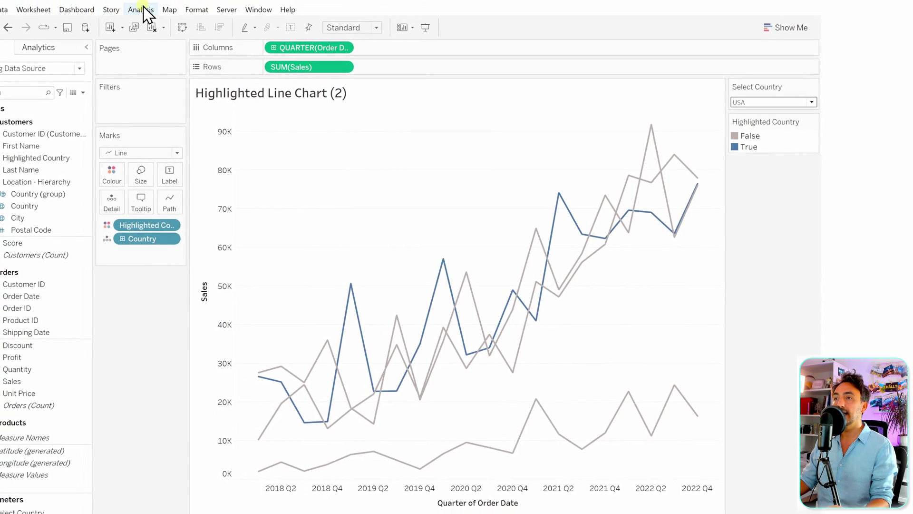
{"action": "left_click", "coordinate": [142, 10]}
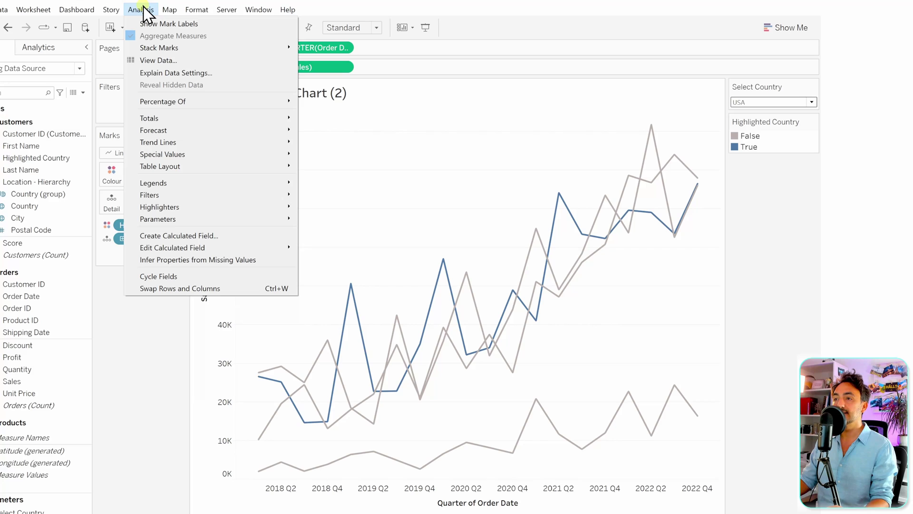
Close the Analysis legend options unchanged and drag True above False in the Highlighted Country legend
{"action": "mouse_move", "coordinate": [183, 190]}
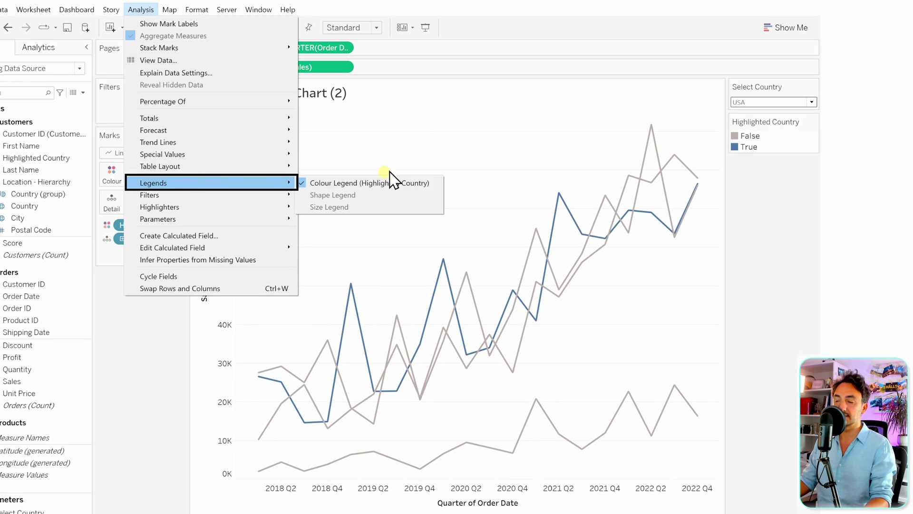
{"action": "left_click", "coordinate": [473, 158]}
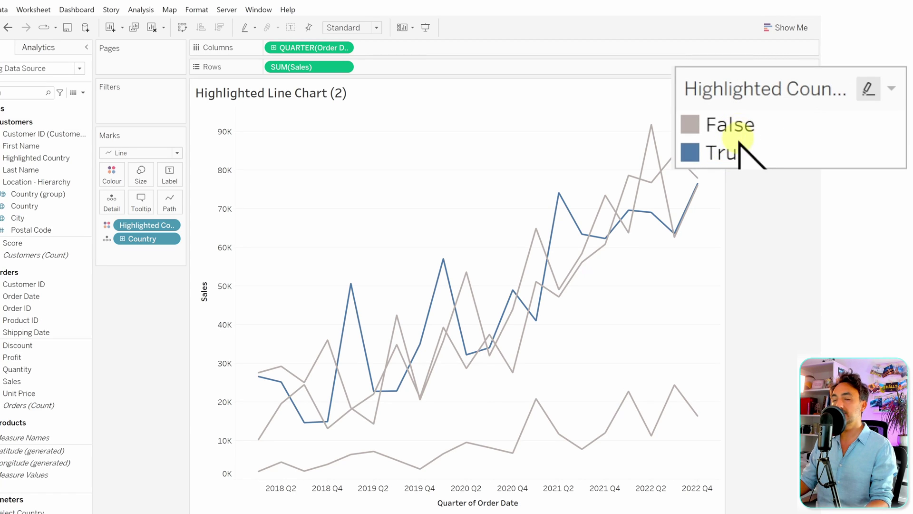
{"action": "left_click", "coordinate": [730, 153]}
{"action": "left_click_drag", "start_coordinate": [750, 133], "coordinate": [736, 120]}
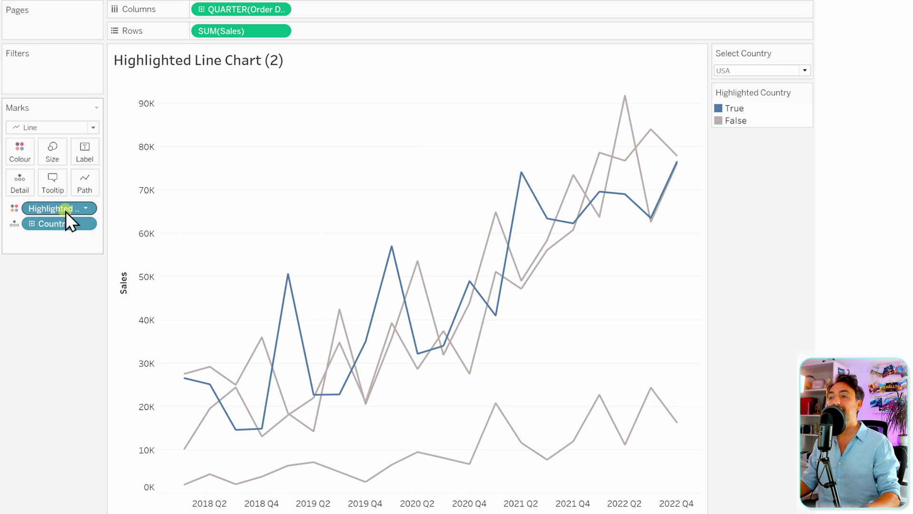
Size lines by Highlighted Country, reversed so the selected USA line is thick and others thin
{"action": "left_click_drag", "start_coordinate": [51, 207], "coordinate": [59, 159]}
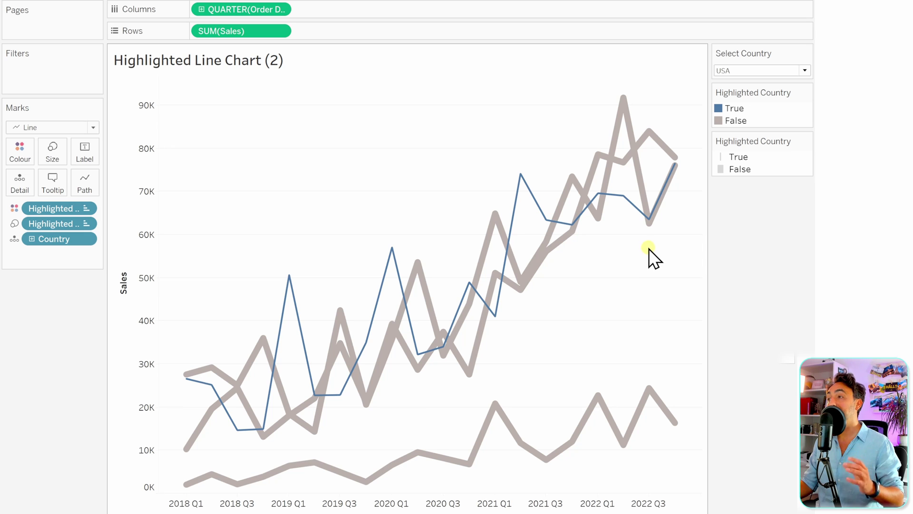
{"action": "double_click", "coordinate": [768, 162]}
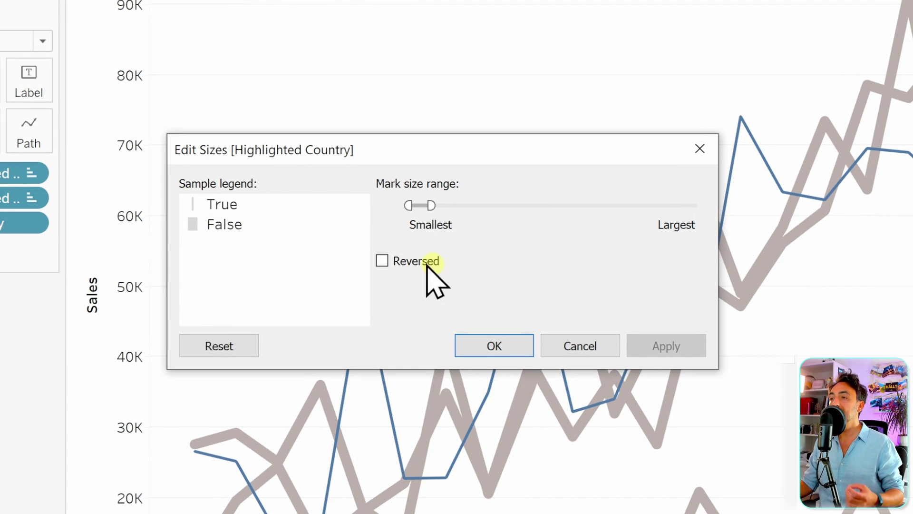
{"action": "left_click", "coordinate": [382, 260]}
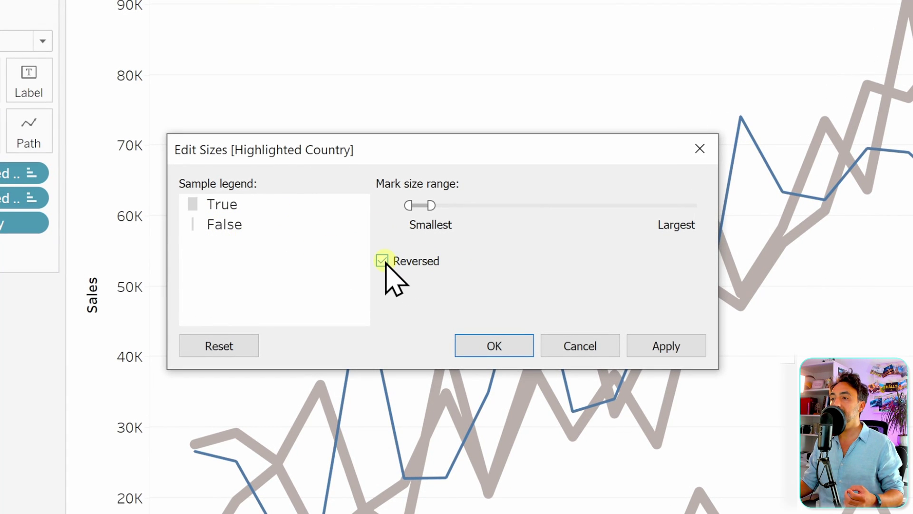
{"action": "left_click", "coordinate": [517, 344]}
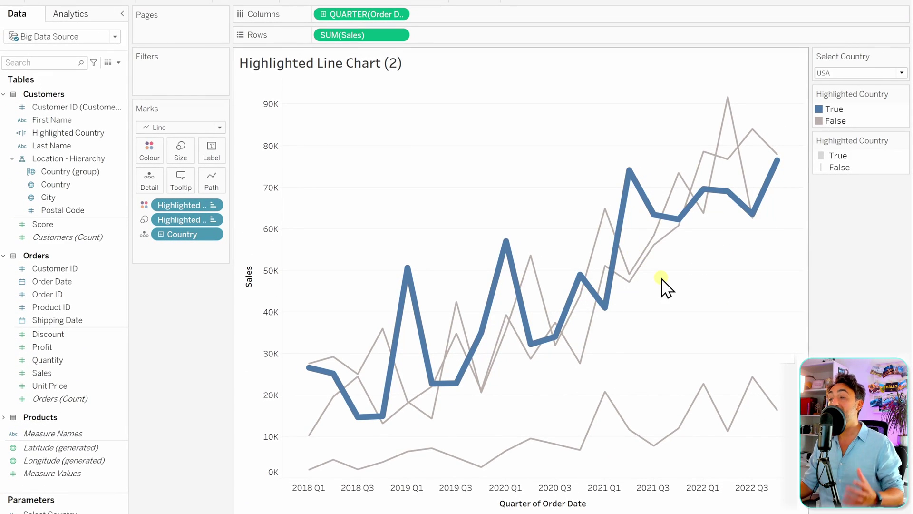
{"action": "left_click", "coordinate": [188, 157]}
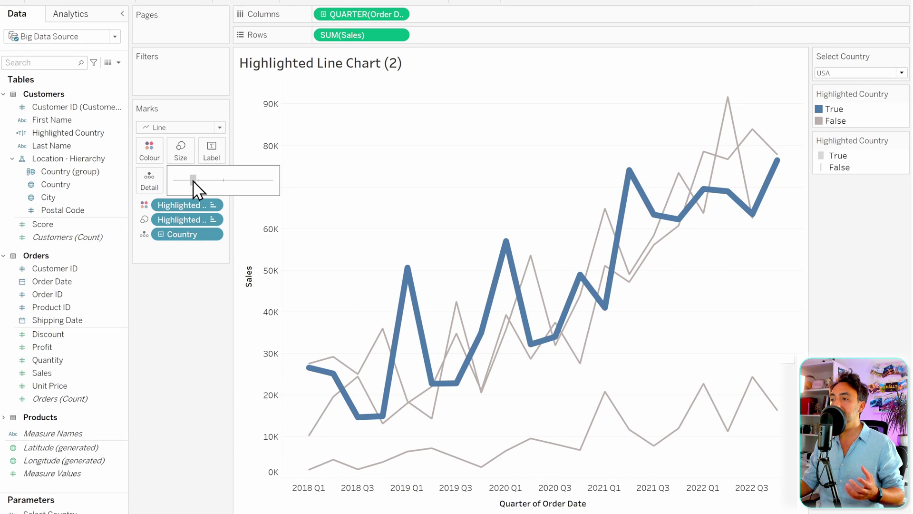
{"action": "left_click", "coordinate": [334, 175]}
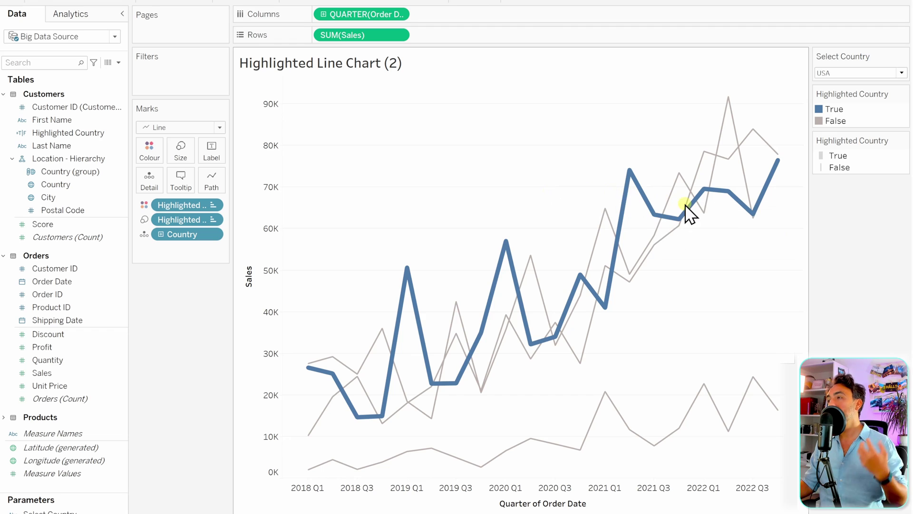
{"action": "left_click", "coordinate": [842, 73]}
{"action": "left_click", "coordinate": [847, 95]}
{"action": "left_click", "coordinate": [841, 73]}
{"action": "left_click", "coordinate": [843, 86]}
{"action": "left_click", "coordinate": [840, 73]}
{"action": "left_click", "coordinate": [841, 109]}
{"action": "left_click", "coordinate": [841, 73]}
{"action": "left_click", "coordinate": [838, 119]}
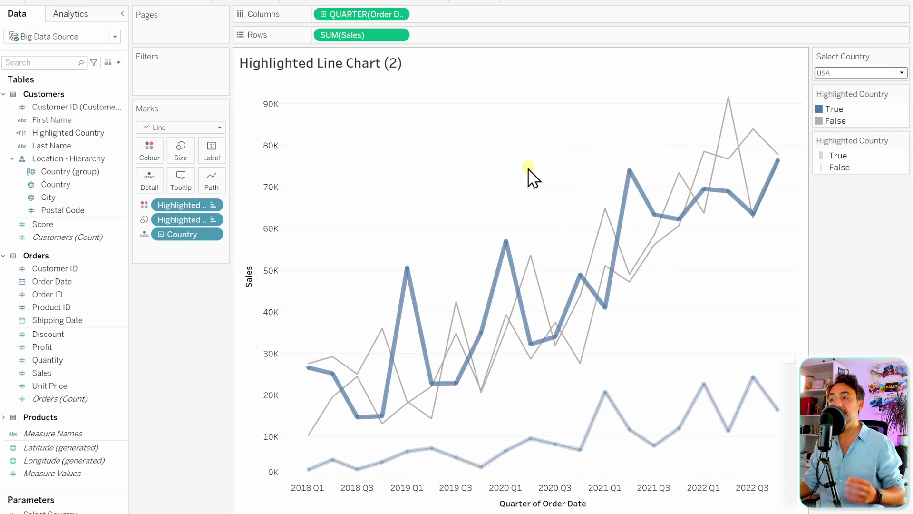